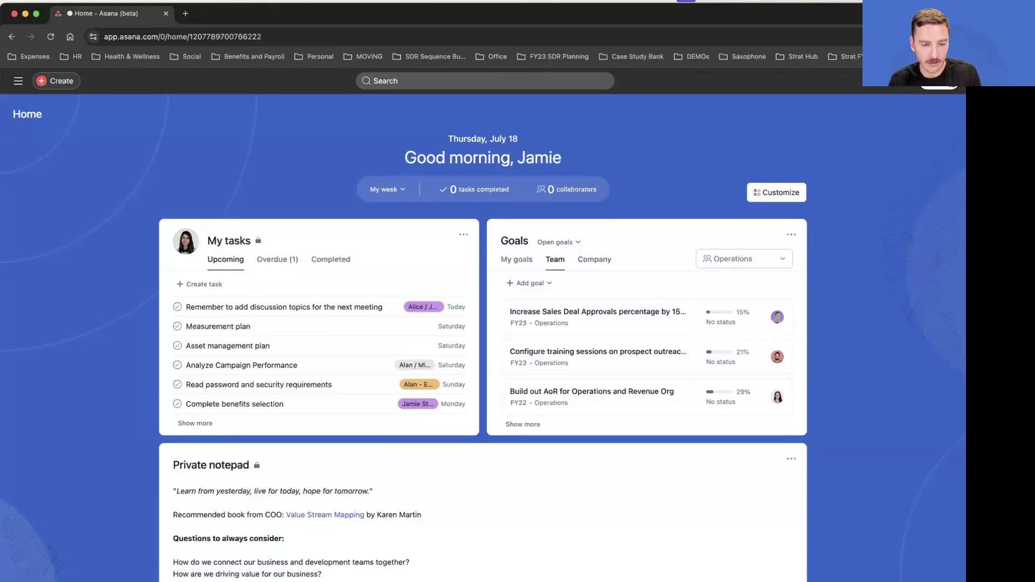
Start a blank project named 'IT Annual Planning Project'.
{"action": "left_click", "coordinate": [63, 81]}
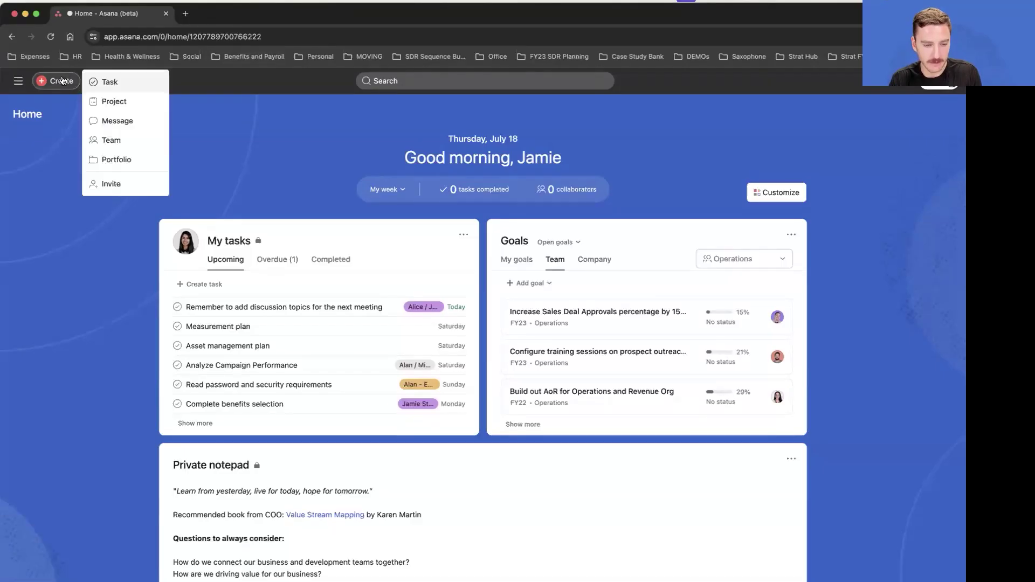
{"action": "left_click", "coordinate": [118, 103]}
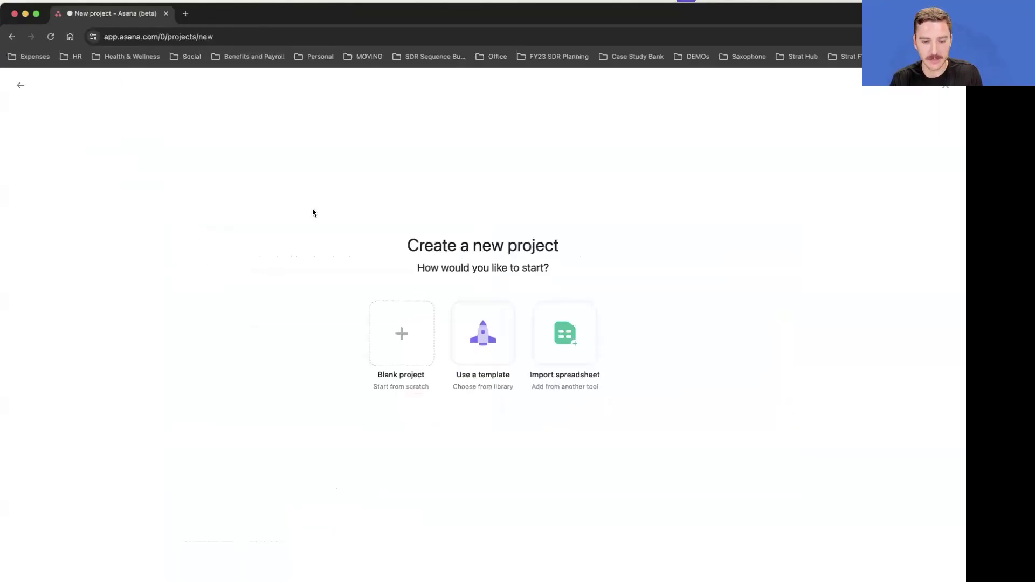
{"action": "left_click", "coordinate": [395, 322]}
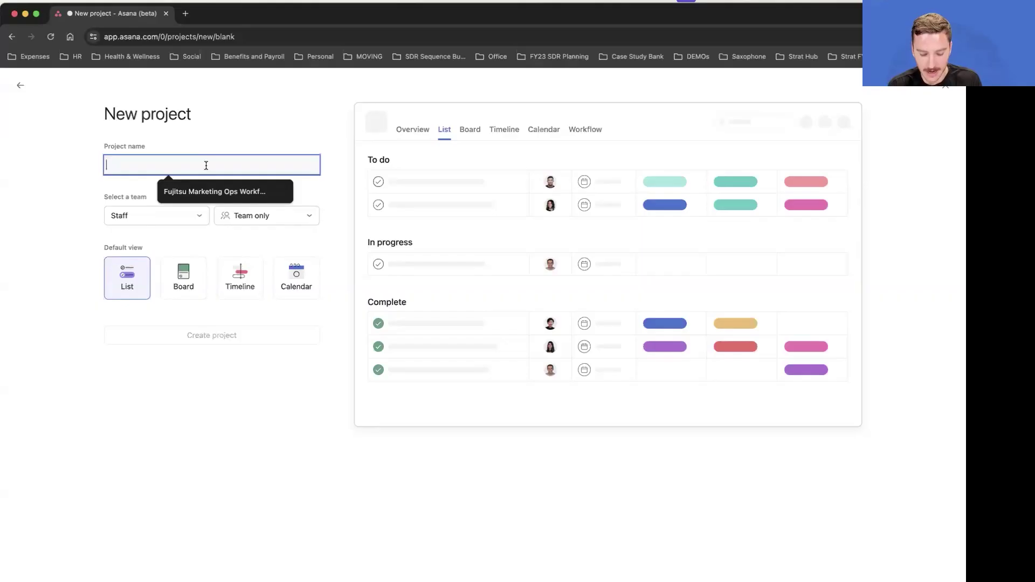
{"action": "type", "text": "IT "}
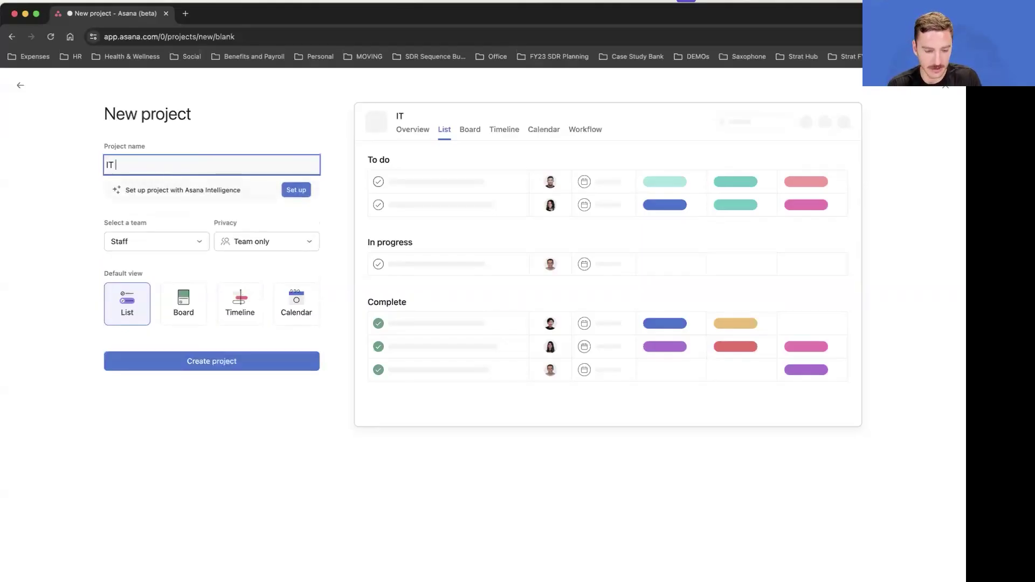
{"action": "type", "text": "Annual Plan"}
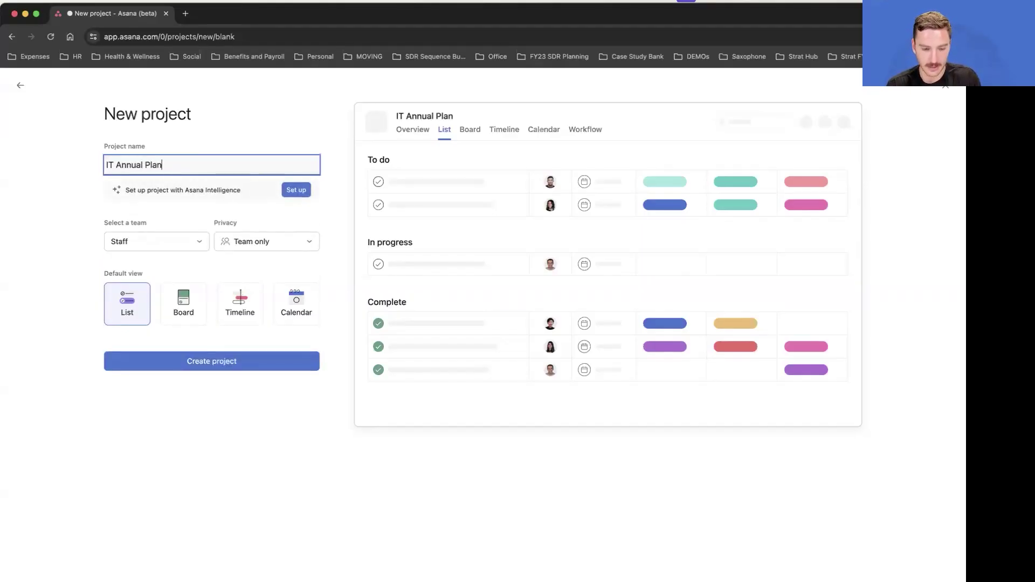
{"action": "type", "text": "ning Project"}
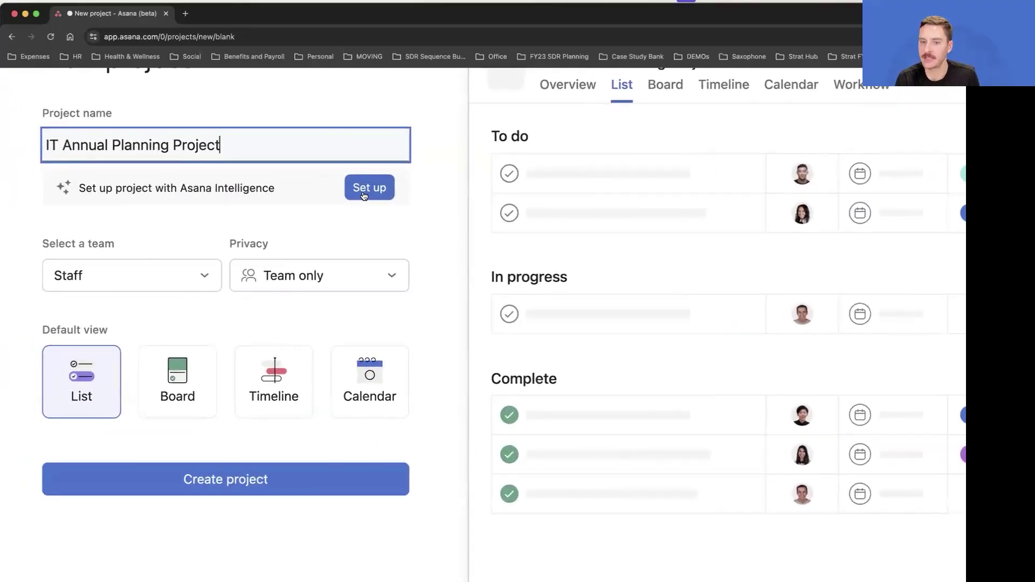
Have Asana Intelligence plan the project, adding 'Include a section fro XYZ' to its purpose text.
{"action": "left_click", "coordinate": [365, 195]}
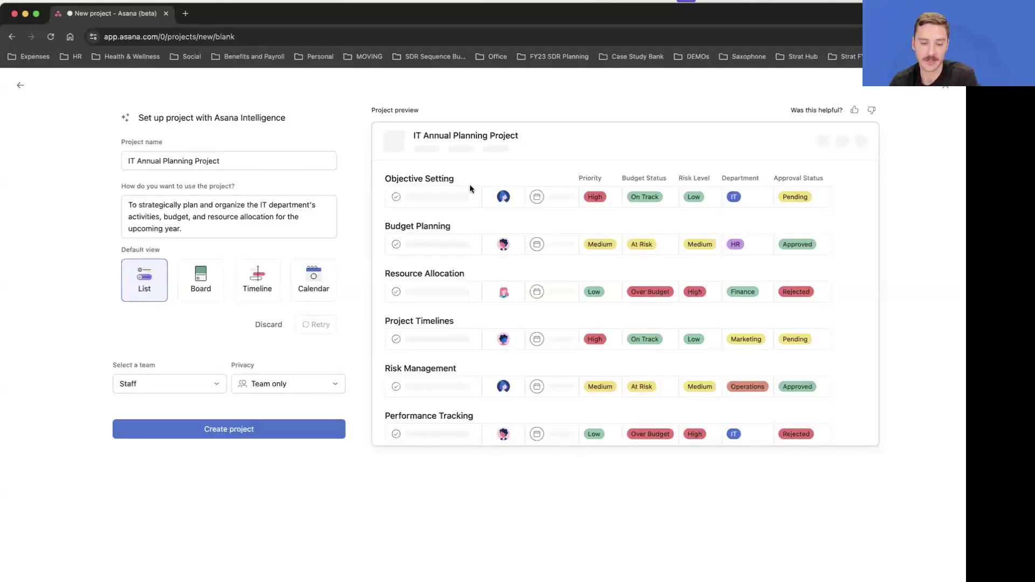
{"action": "left_click", "coordinate": [188, 229]}
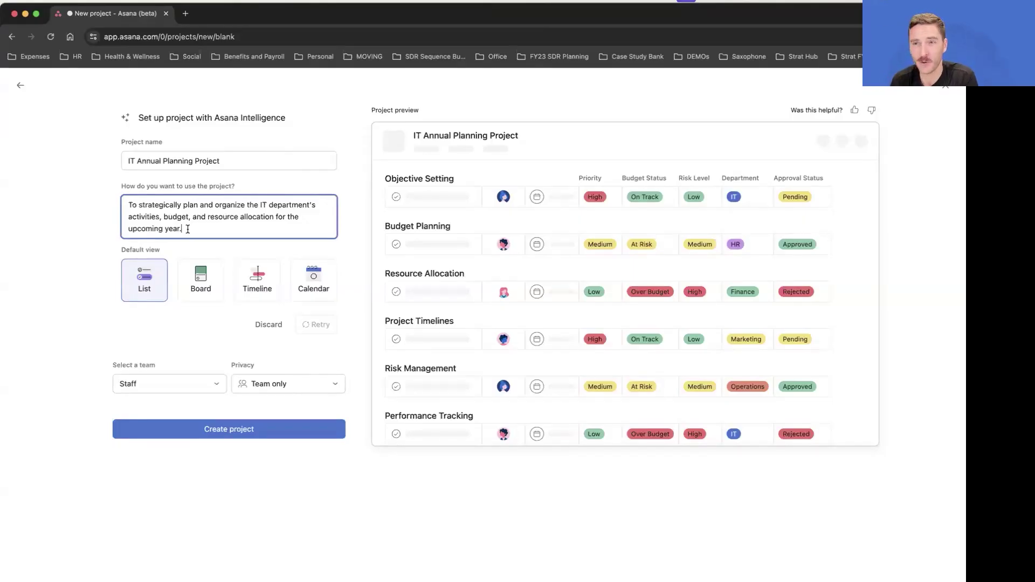
{"action": "type", "text": "Include a section fro XYZ"}
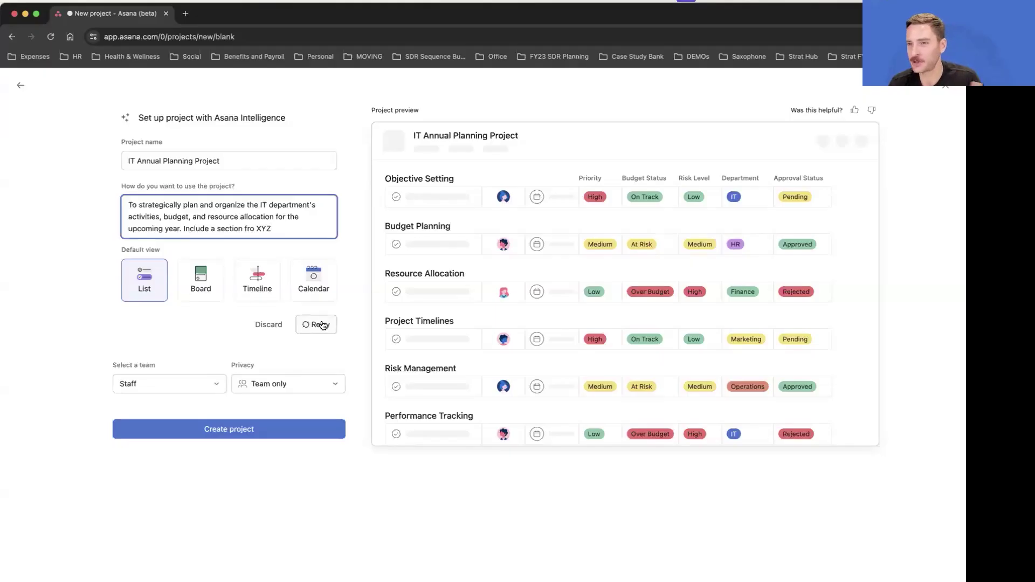
Create the AI-planned project and start adding a custom field column.
{"action": "left_click", "coordinate": [271, 429]}
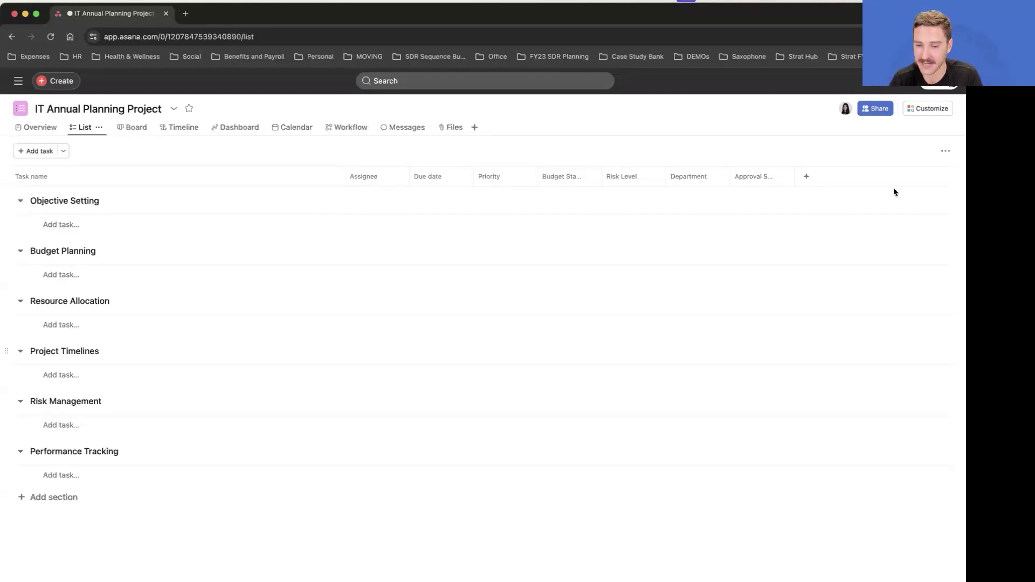
{"action": "left_click", "coordinate": [806, 177]}
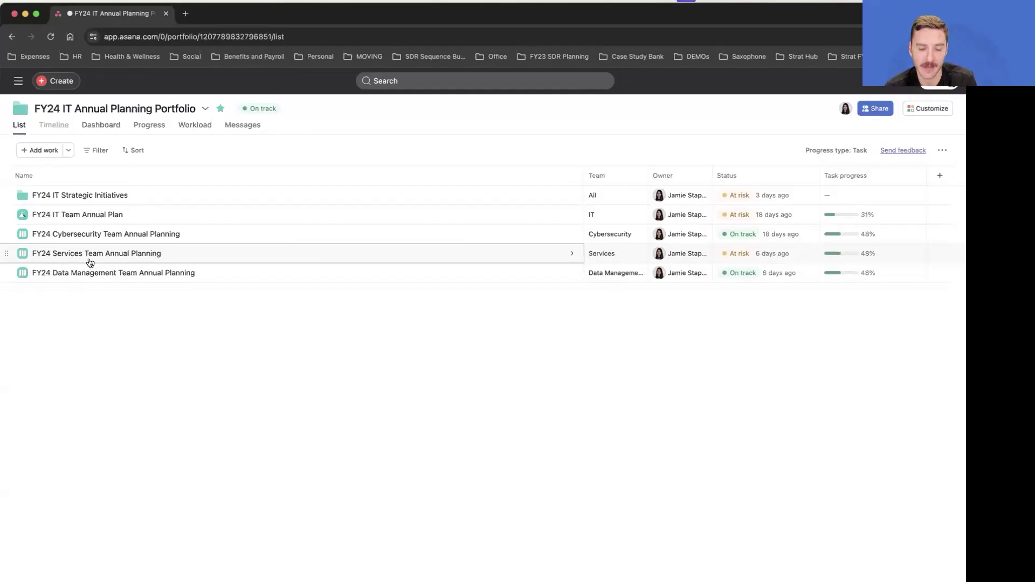
Start an AI-drafted status update from the portfolio's On track status pill.
{"action": "left_click", "coordinate": [247, 110]}
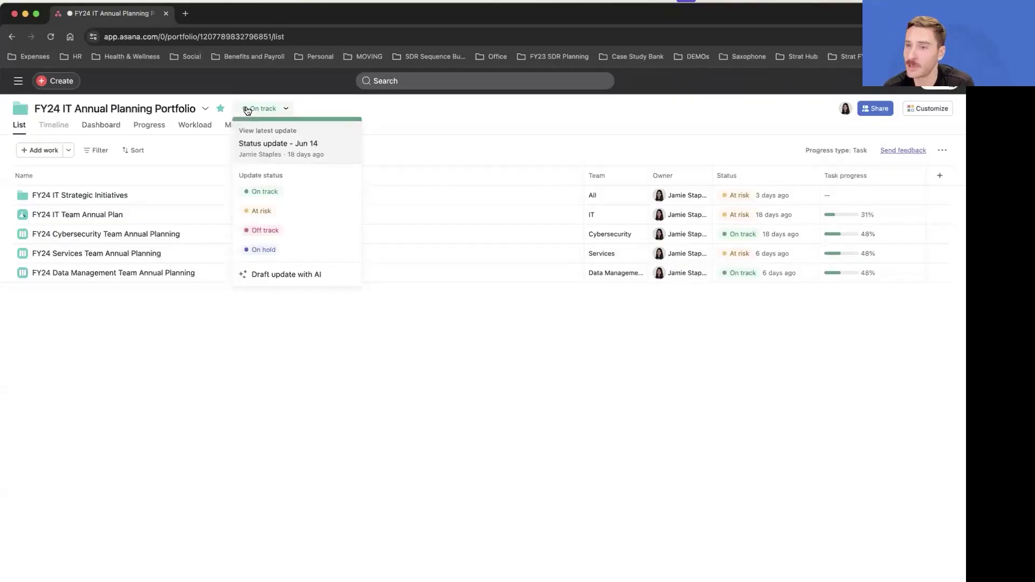
{"action": "left_click", "coordinate": [254, 276]}
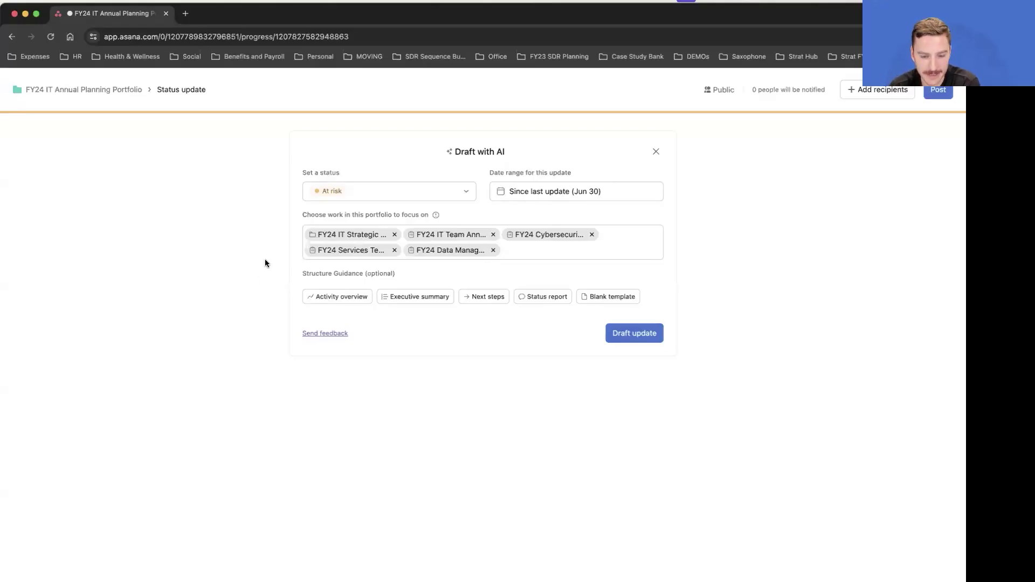
Keep the draft at At risk and drop FY24 IT Strategic Initiatives from its focus work.
{"action": "left_click", "coordinate": [399, 201]}
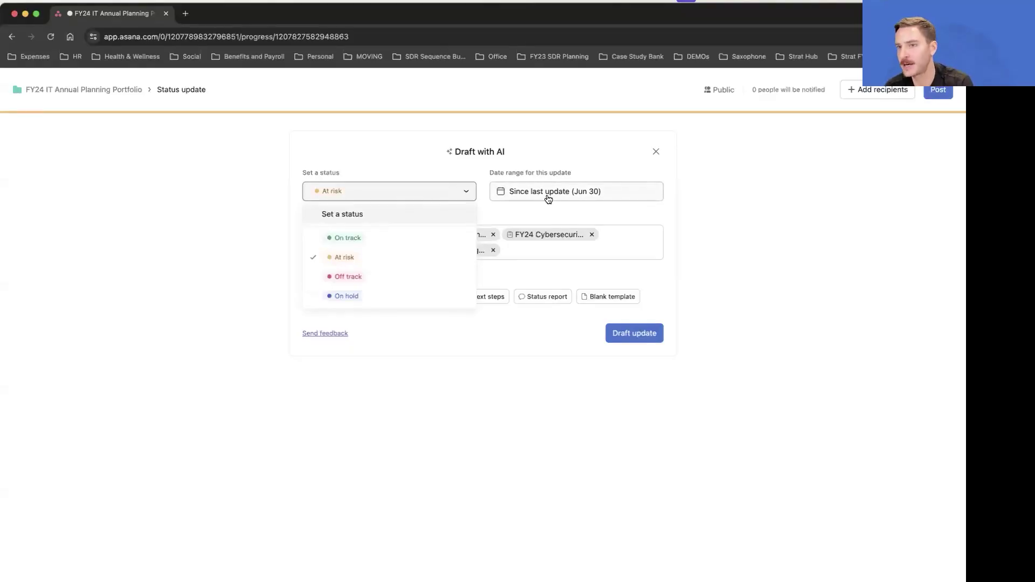
{"action": "left_click", "coordinate": [472, 330]}
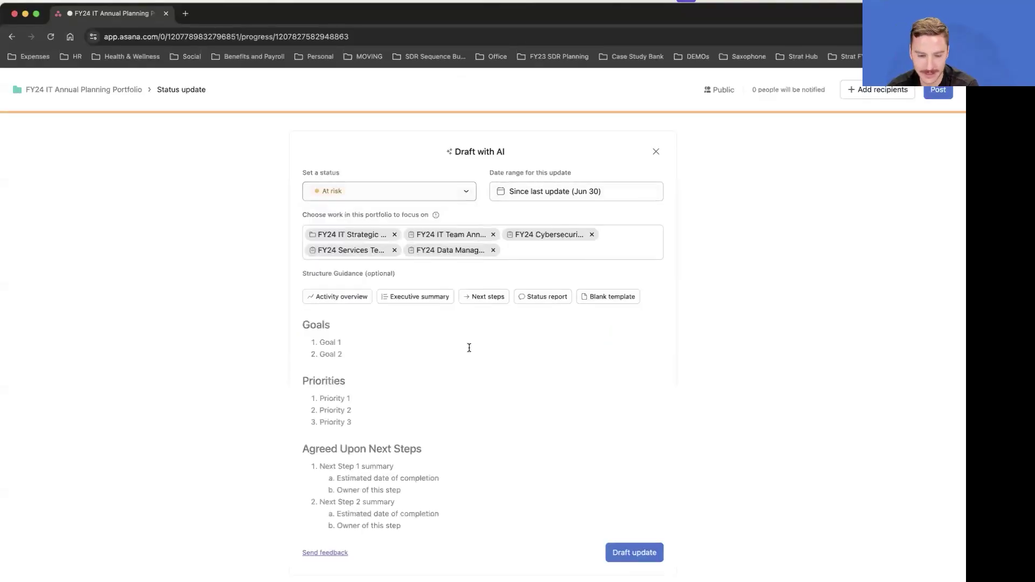
{"action": "left_click", "coordinate": [395, 235]}
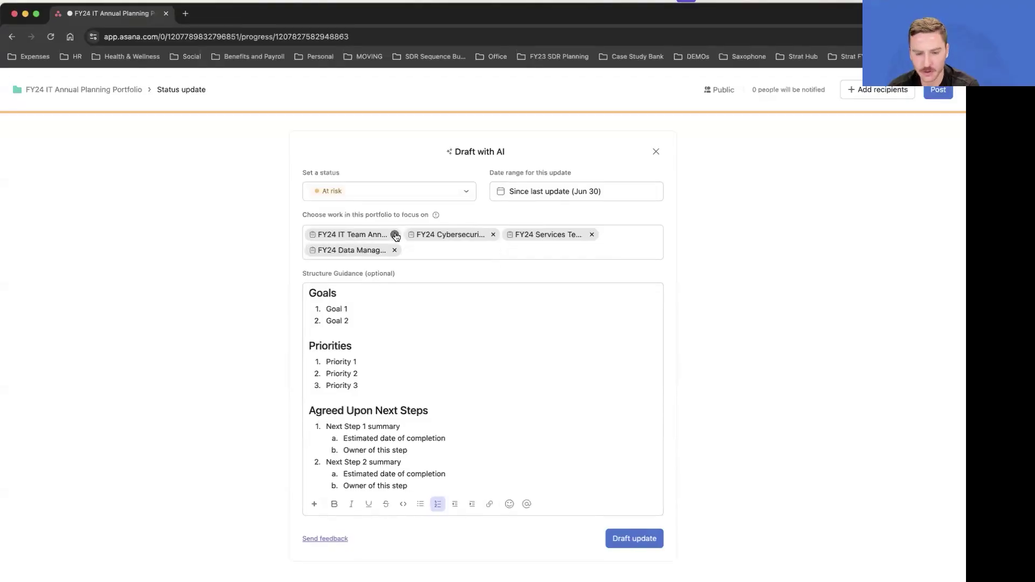
{"action": "left_click", "coordinate": [470, 255]}
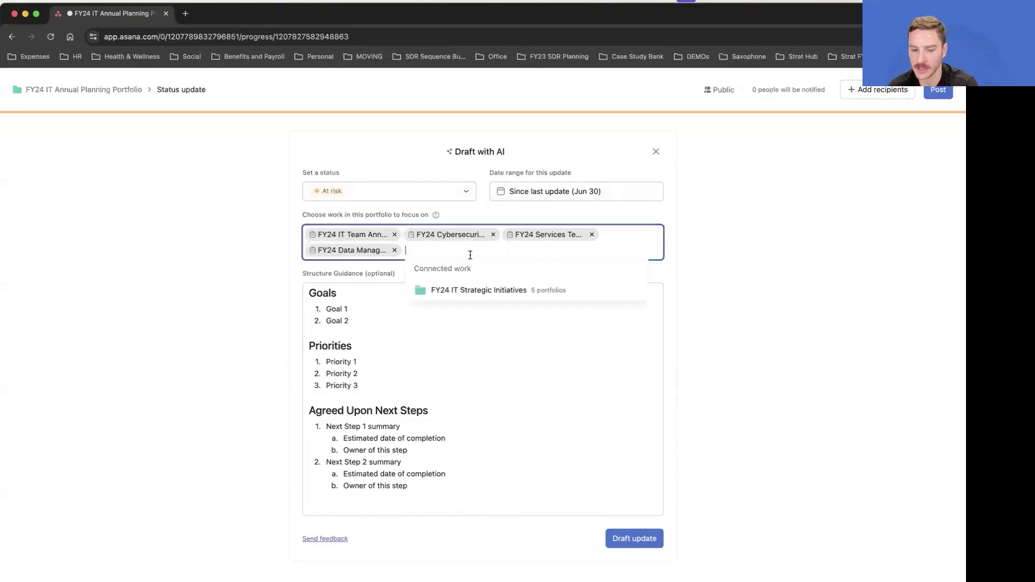
{"action": "type", "text": "c"}
{"action": "key", "text": "BackSpace"}
Edit the Structure Guidance outline of Goals, Priorities and Agreed Upon Next Steps.
{"action": "key", "text": "Tab"}
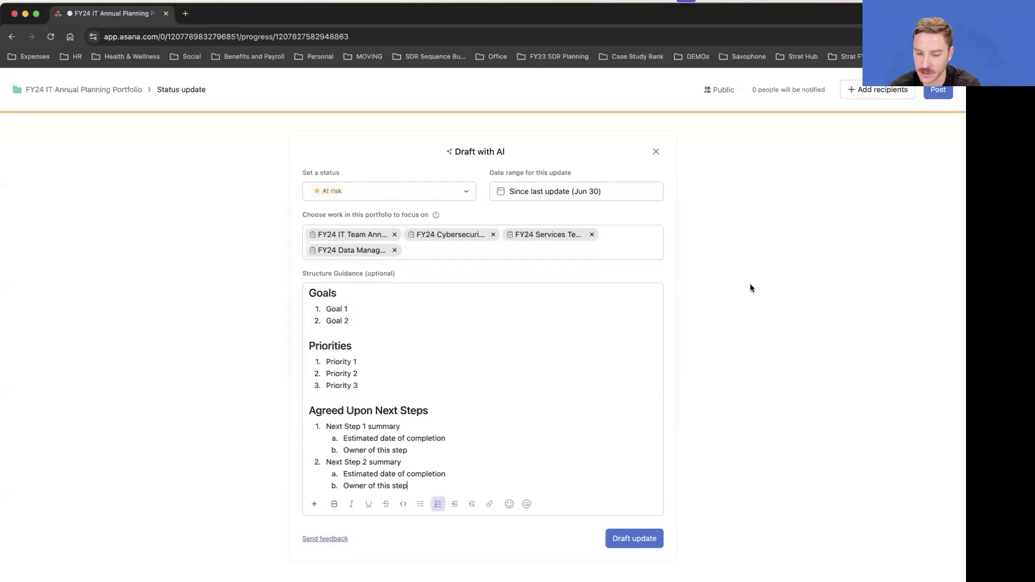
{"action": "left_click", "coordinate": [745, 493]}
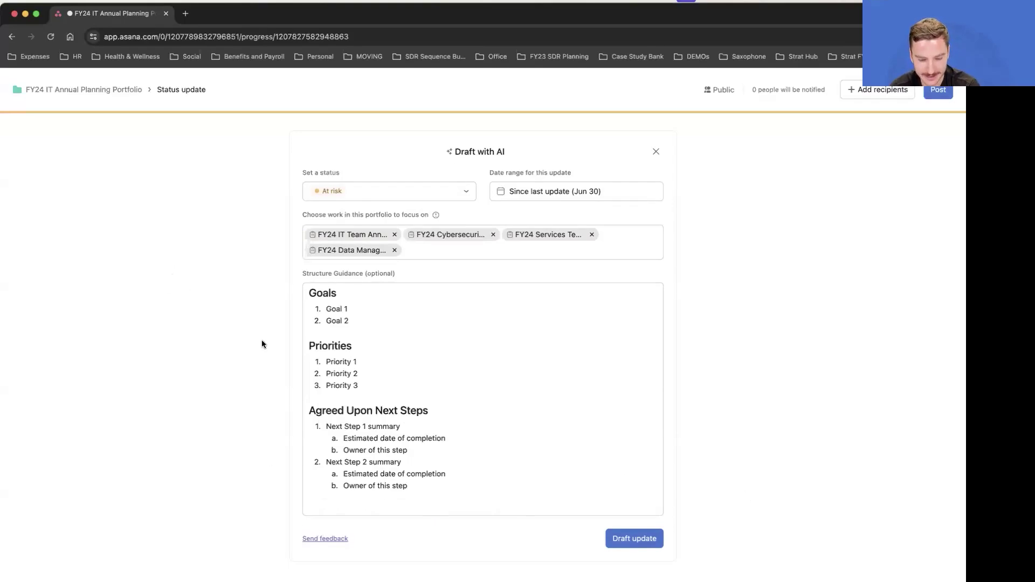
{"action": "left_click", "coordinate": [434, 409]}
{"action": "left_click", "coordinate": [531, 382]}
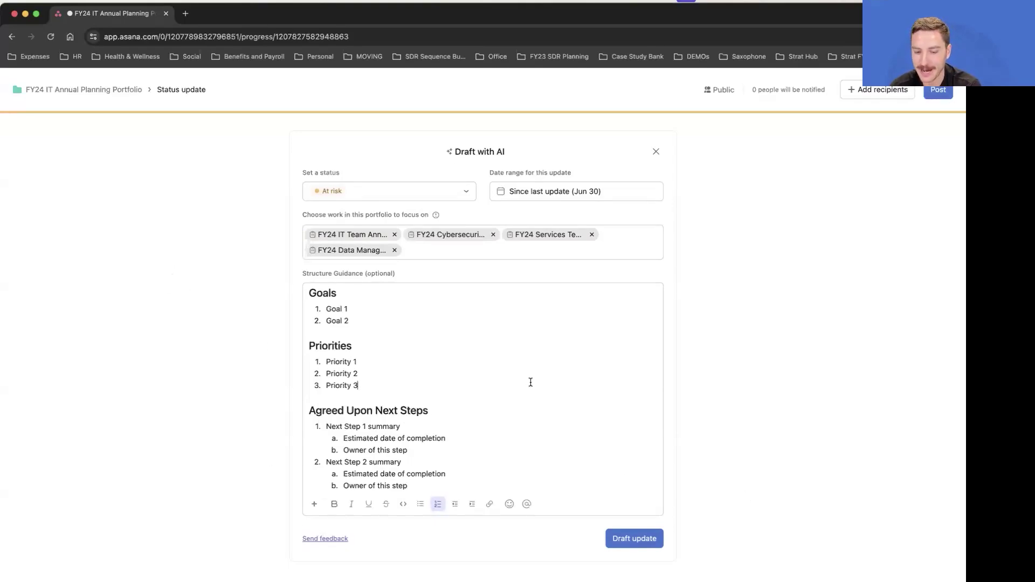
Read the latest portfolio status update, then expand the Jul 8 – Jul 15 AI portfolio summary.
{"action": "left_click", "coordinate": [136, 91]}
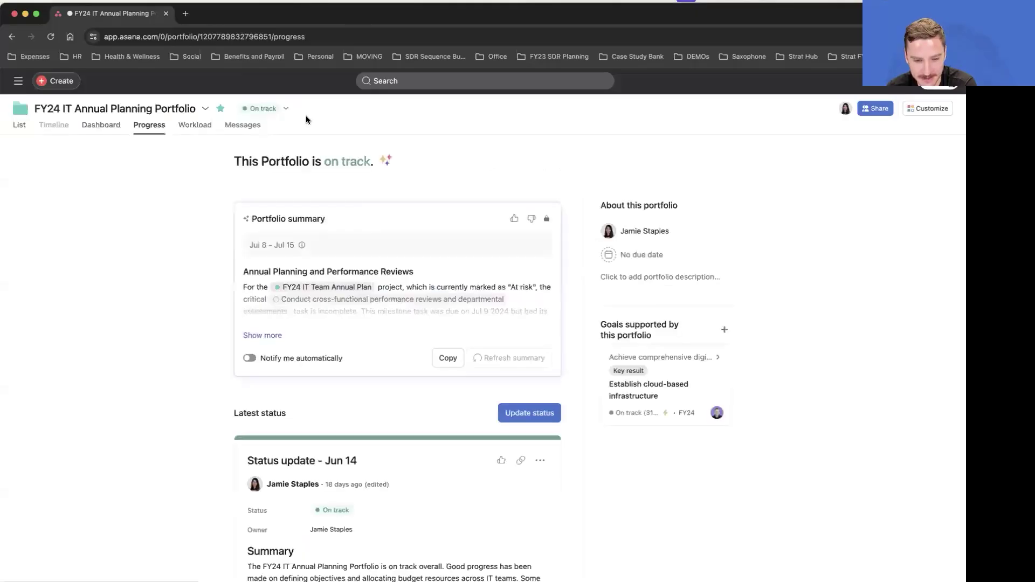
{"action": "left_click", "coordinate": [271, 111]}
{"action": "left_click", "coordinate": [275, 136]}
{"action": "scroll", "coordinate": [625, 322], "scroll_direction": "down", "scroll_amount": 5}
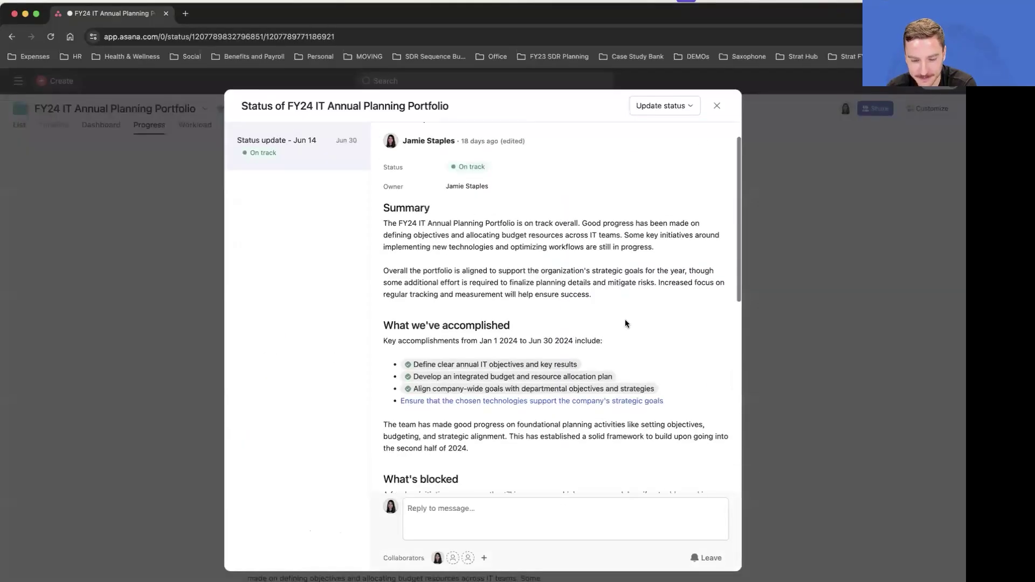
{"action": "scroll", "coordinate": [625, 323], "scroll_direction": "down", "scroll_amount": 3}
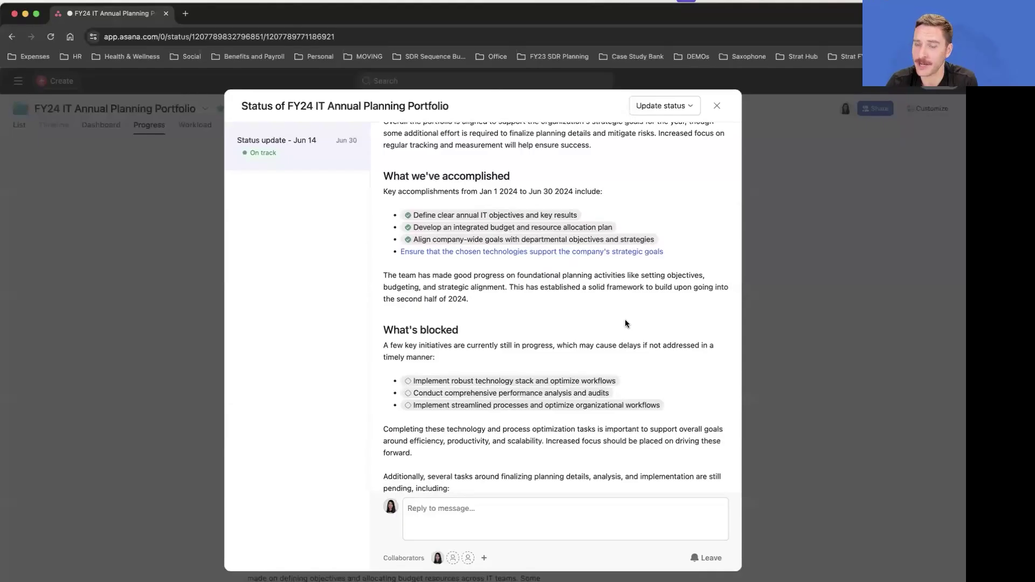
{"action": "scroll", "coordinate": [626, 323], "scroll_direction": "down", "scroll_amount": 5}
{"action": "left_click", "coordinate": [717, 106]}
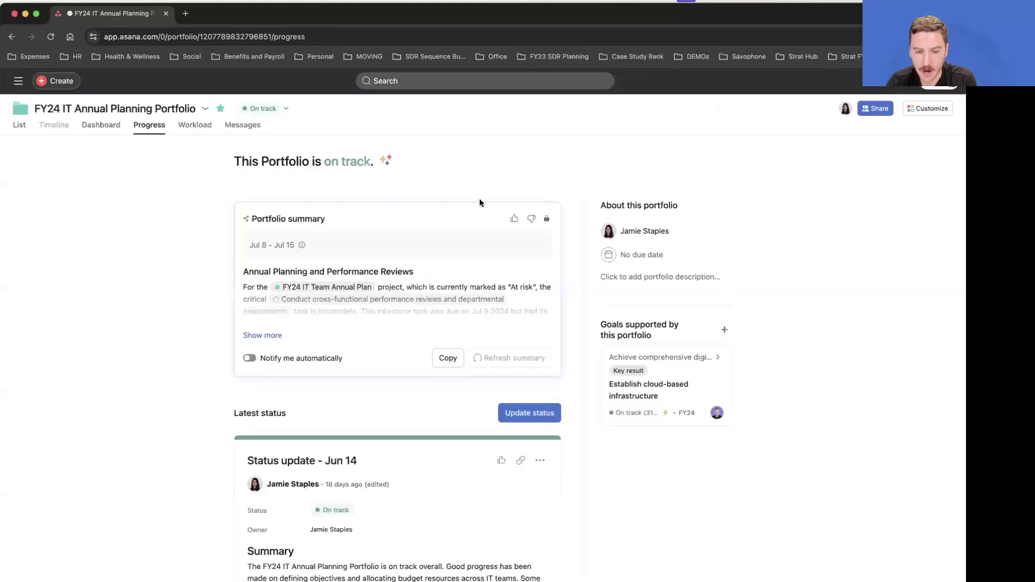
{"action": "left_click", "coordinate": [271, 335]}
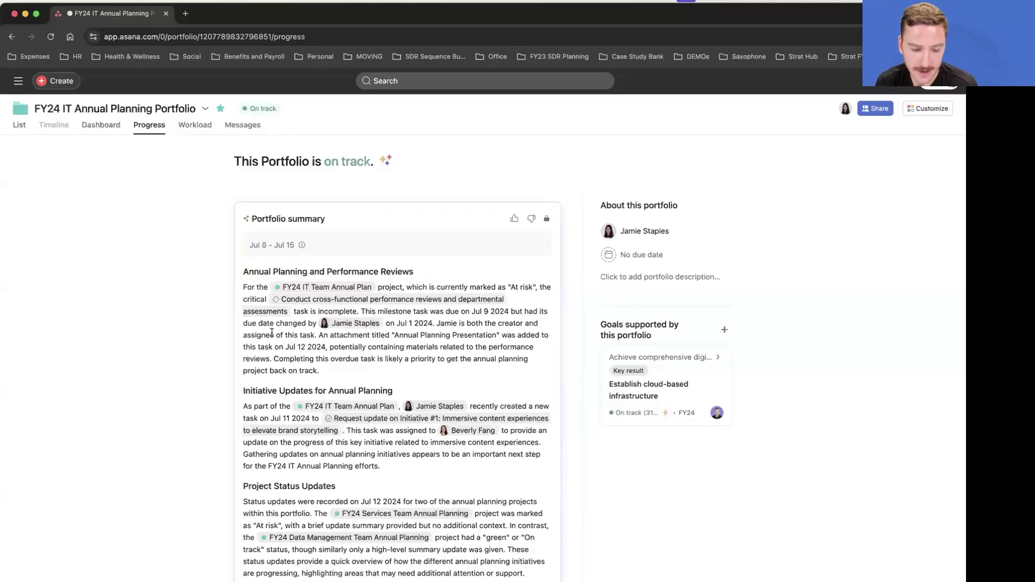
{"action": "scroll", "coordinate": [354, 433], "scroll_direction": "down", "scroll_amount": 3}
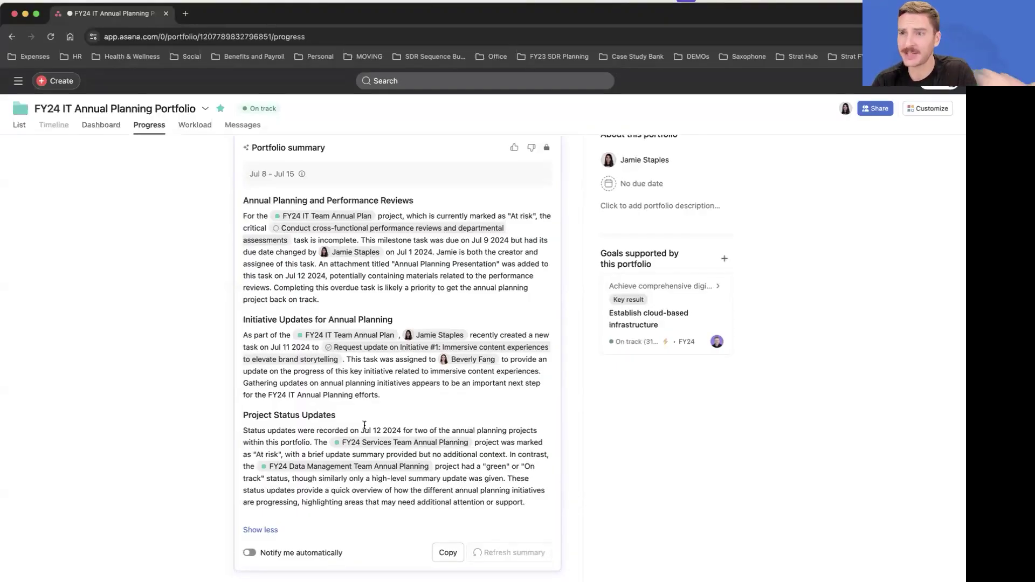
{"action": "scroll", "coordinate": [365, 426], "scroll_direction": "down", "scroll_amount": 1}
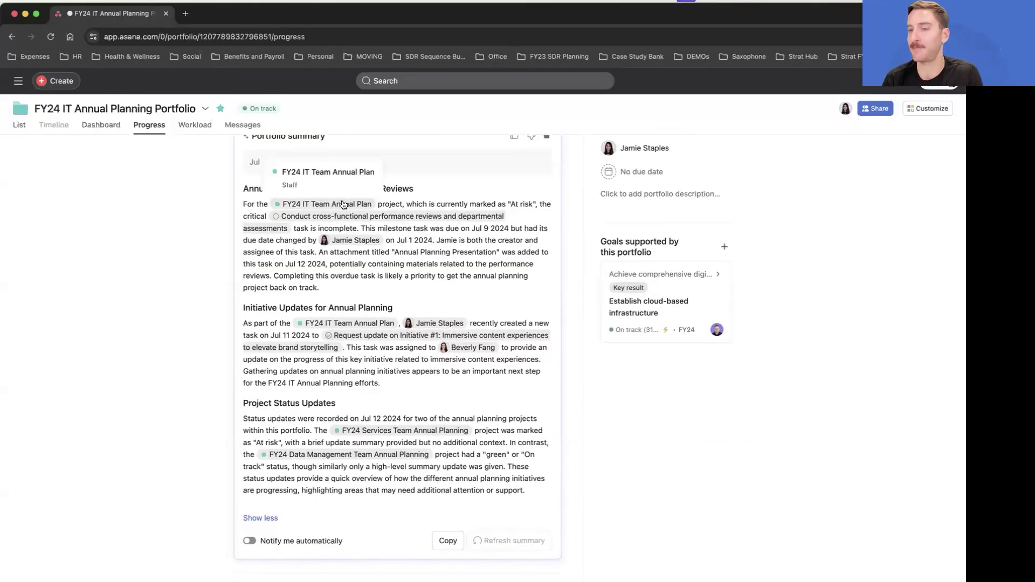
{"action": "mouse_move", "coordinate": [343, 219]}
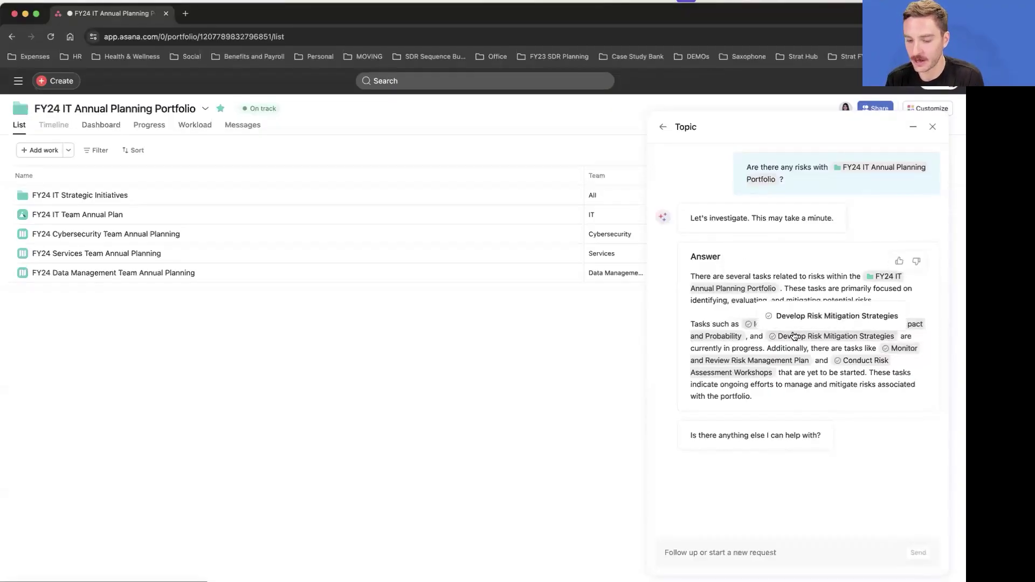
Open the Develop Risk Mitigation Strategies task from the AI's risk answer, then close its details.
{"action": "left_click", "coordinate": [794, 336]}
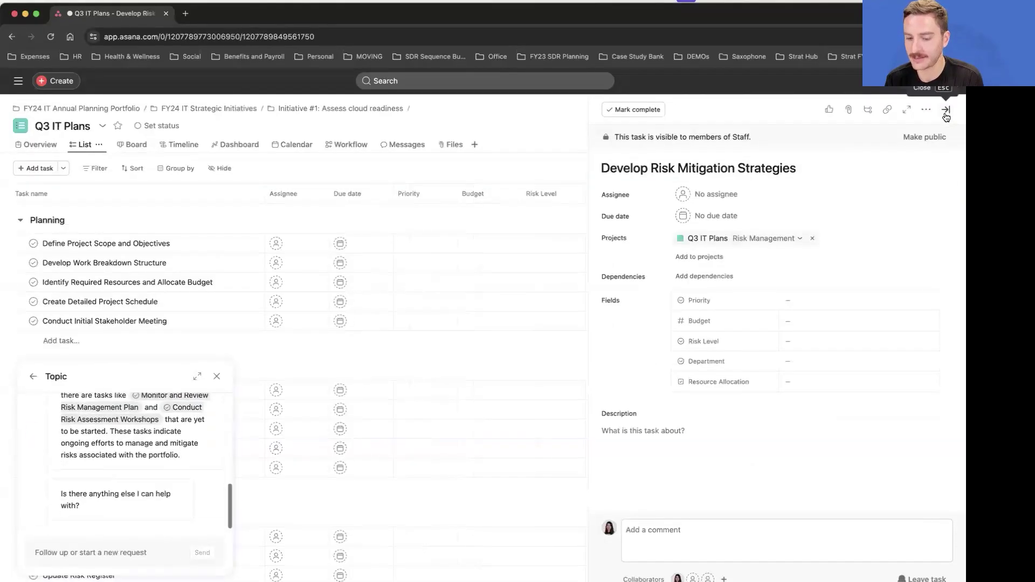
{"action": "left_click", "coordinate": [946, 112]}
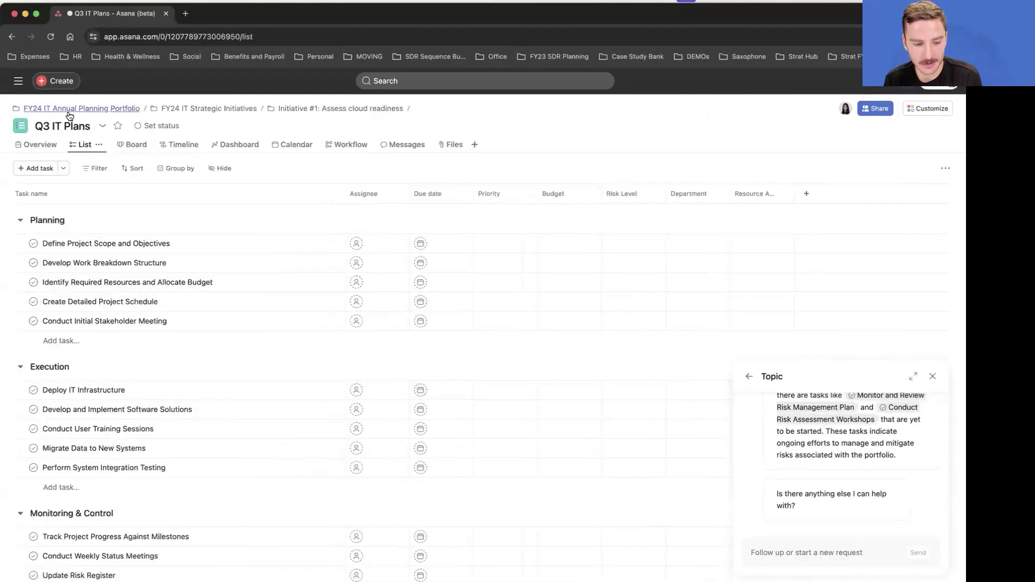